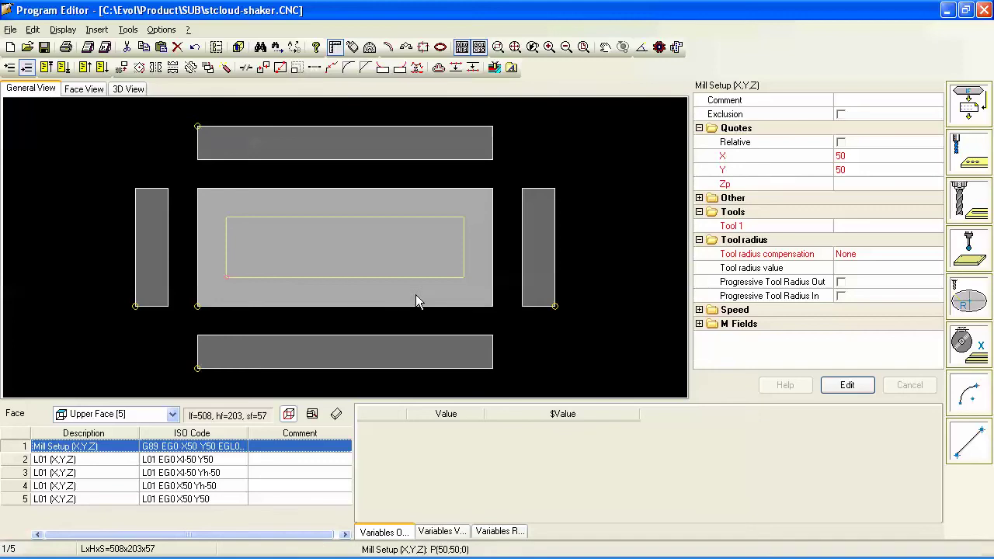
# - Inspect the contour's bottom, adjacent and left edge lines, then select its Mill Setup row
pyautogui.click(437, 289)
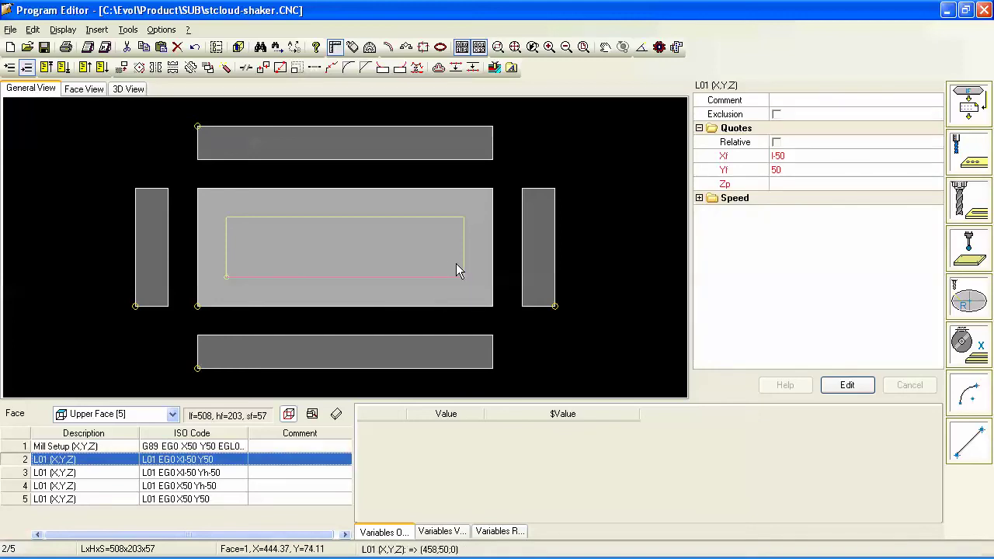
pyautogui.click(457, 265)
pyautogui.click(224, 274)
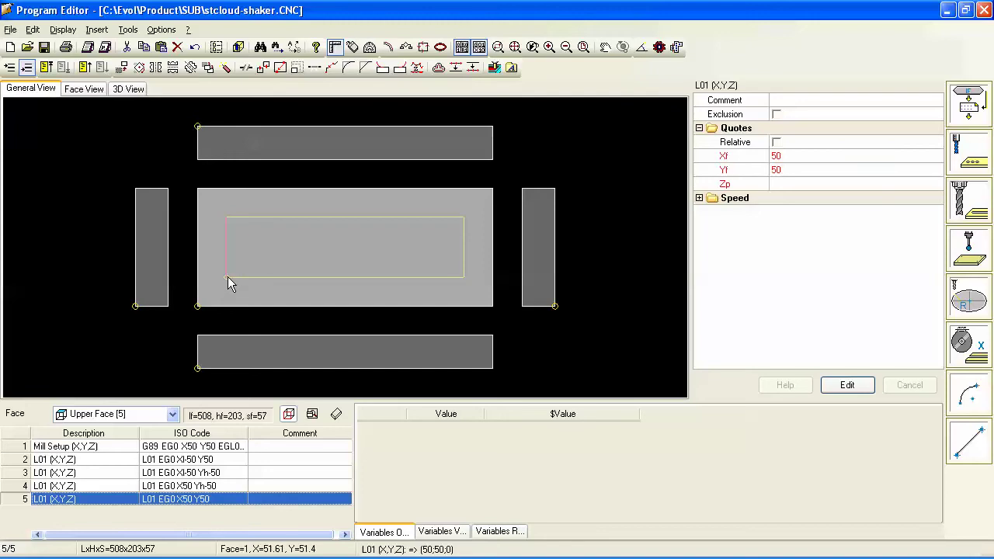
pyautogui.click(206, 449)
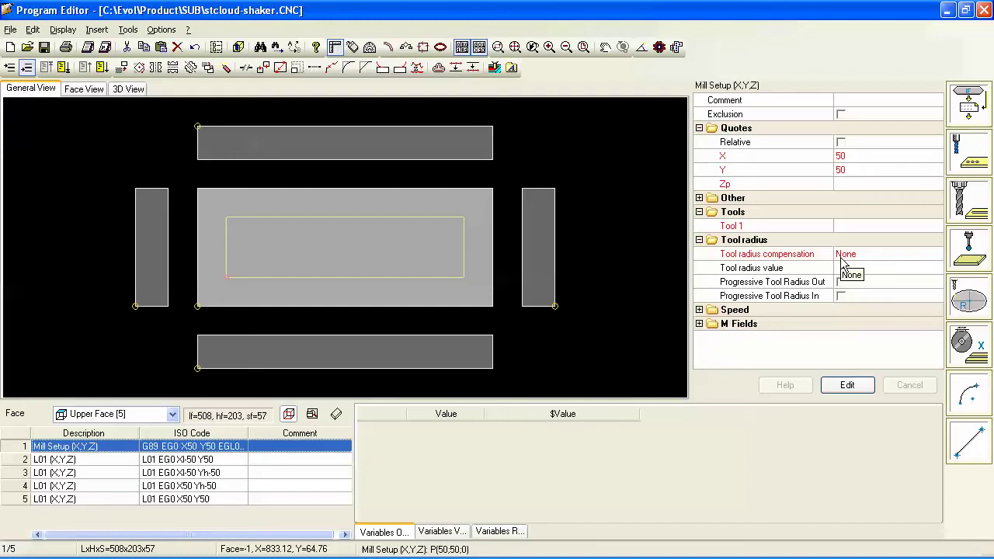
# - Toggle Exclusion in Mill Setup, then disable machinings for the contour row
pyautogui.click(840, 114)
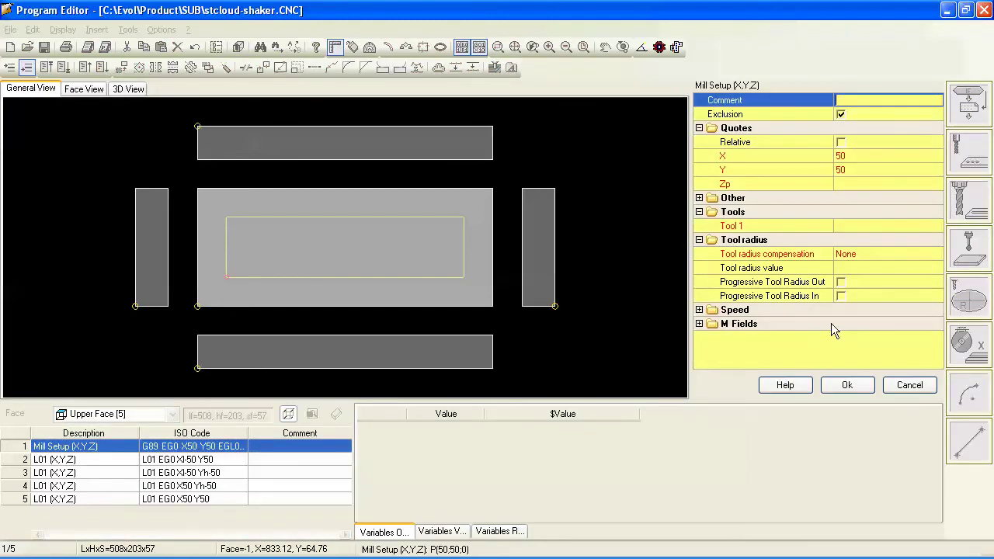
pyautogui.click(846, 385)
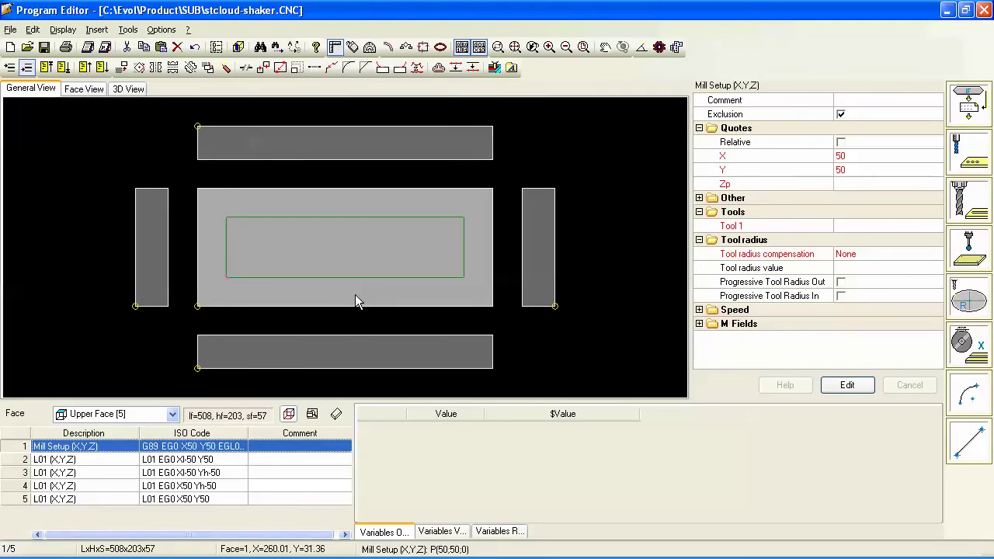
pyautogui.click(841, 115)
pyautogui.click(841, 115)
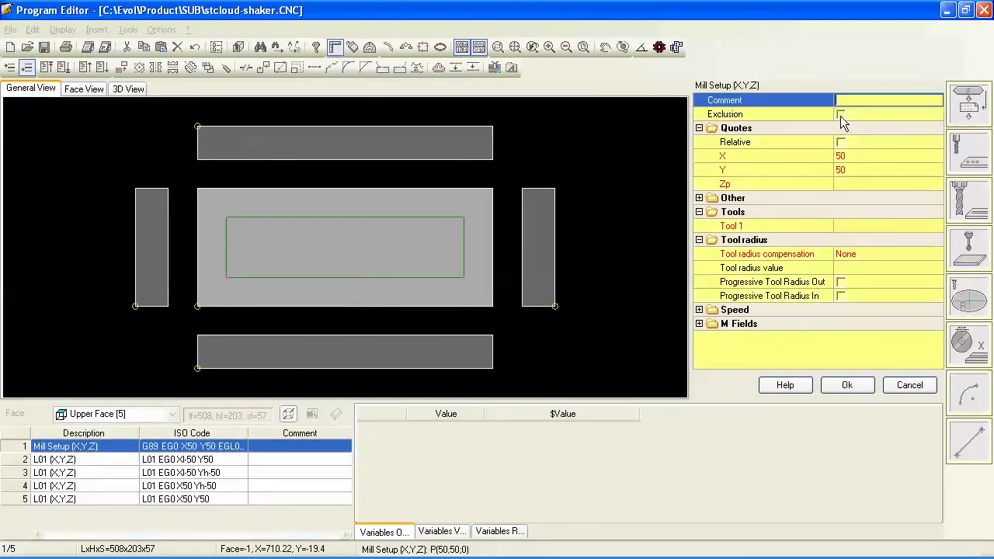
pyautogui.click(844, 387)
pyautogui.rightClick(90, 452)
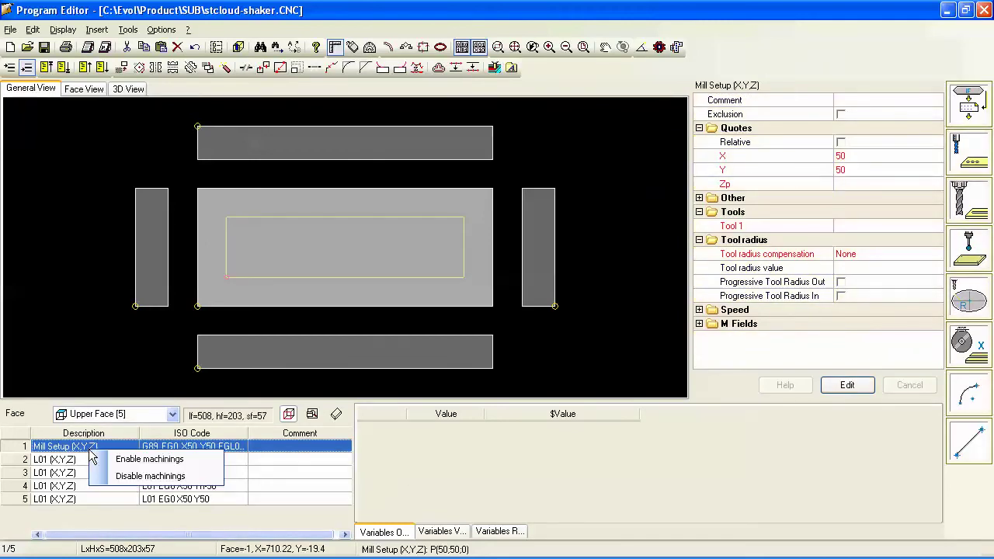
pyautogui.click(145, 481)
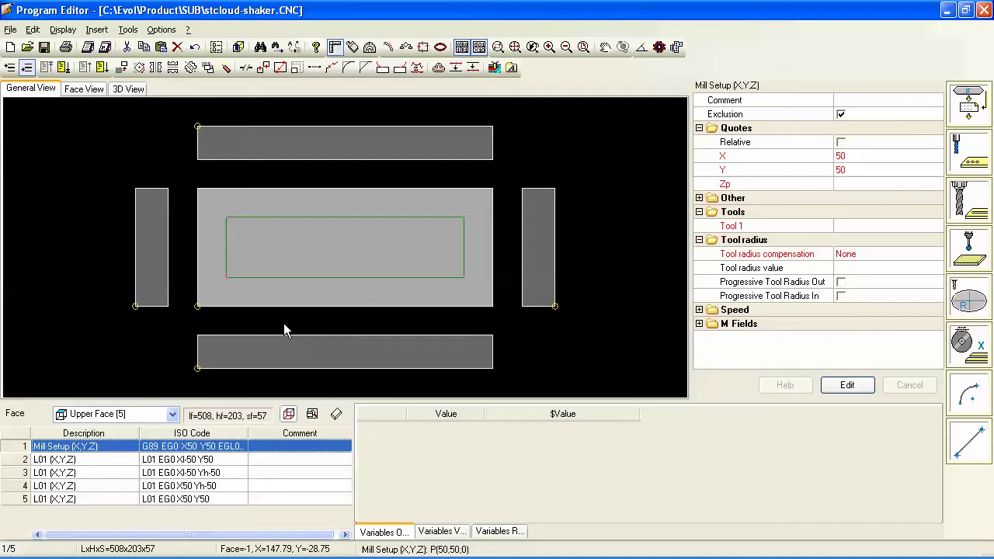
# - Cancel opening another program and save stcloud-shaker.CNC with optimization accepted
pyautogui.click(27, 48)
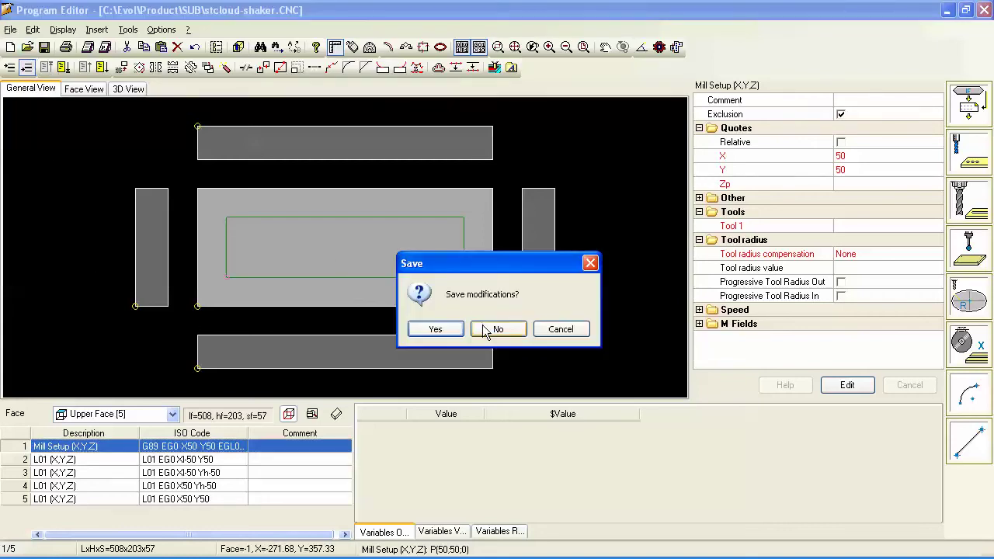
pyautogui.click(560, 335)
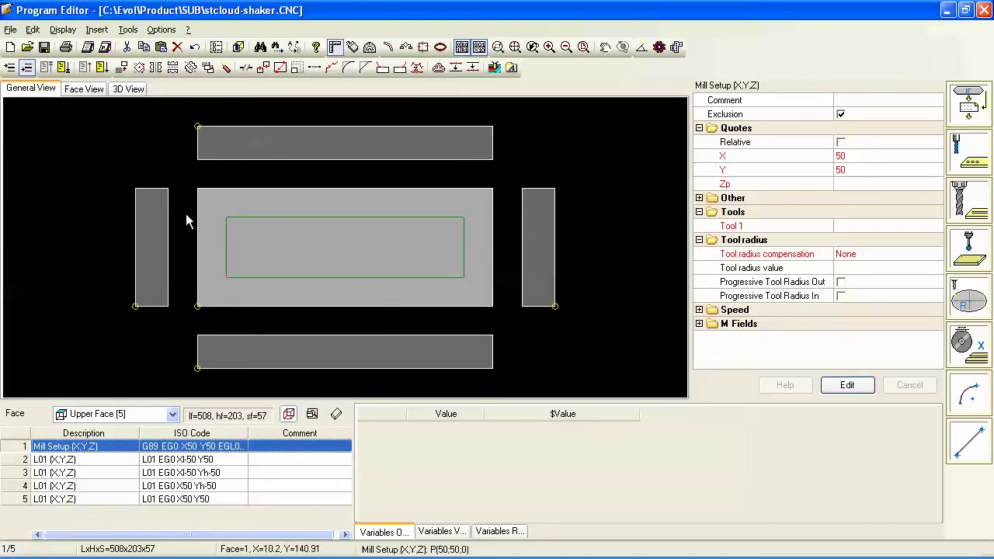
pyautogui.click(44, 48)
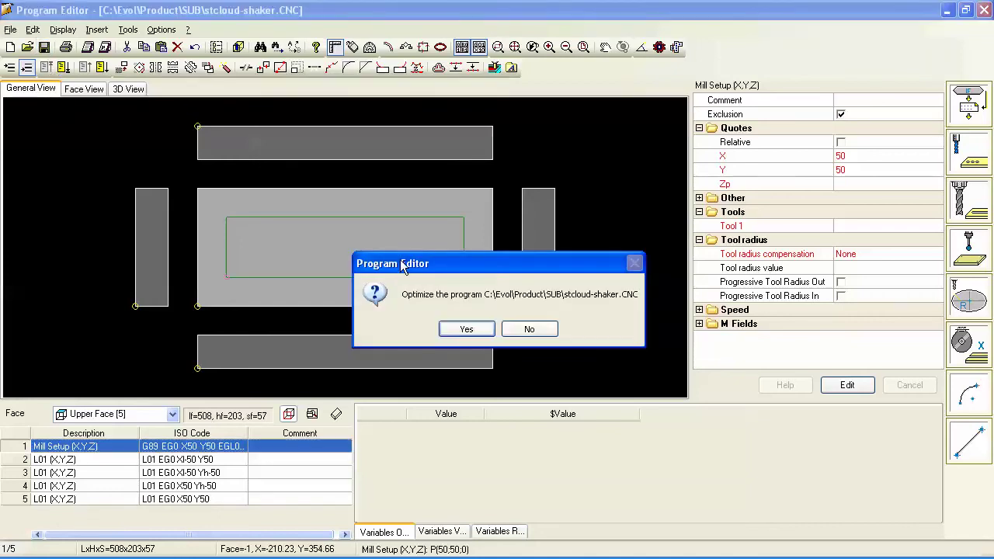
pyautogui.click(466, 329)
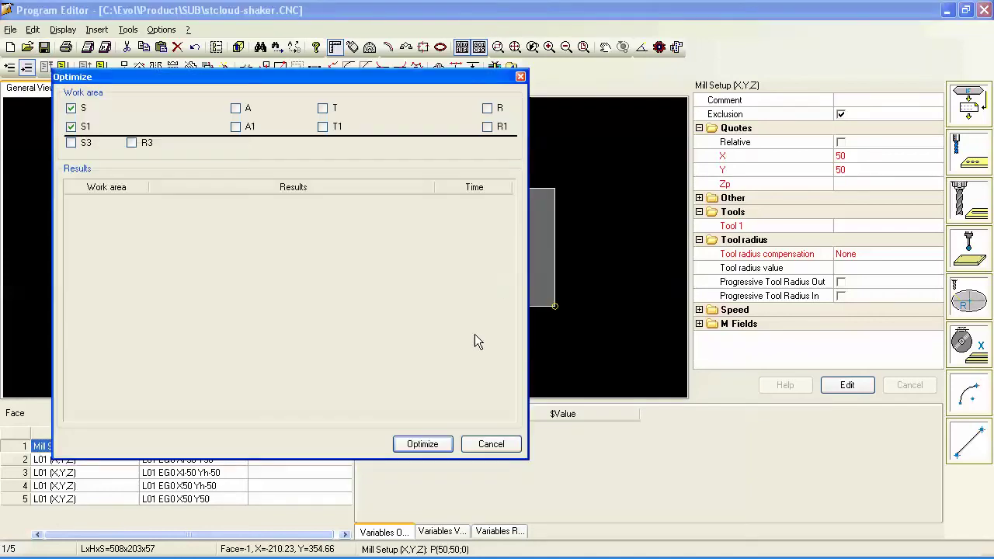
pyautogui.click(491, 444)
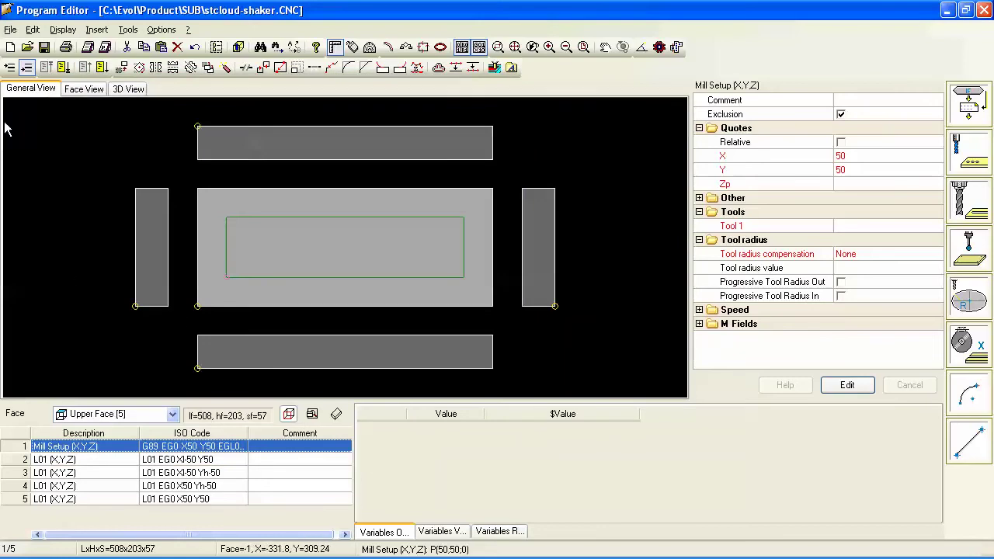
# - Create a new program with a 1200 x 500 x 19 mm panel
pyautogui.click(10, 48)
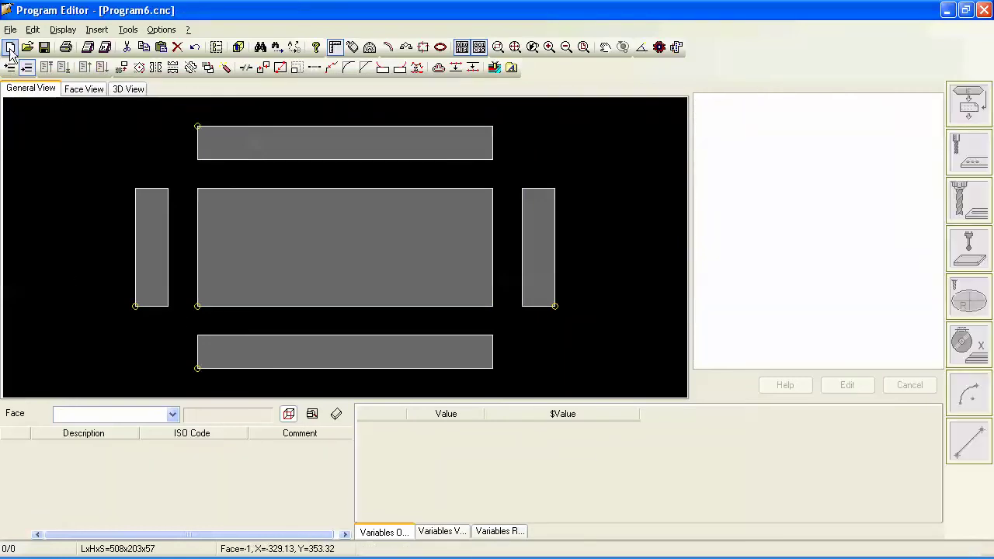
pyautogui.click(87, 48)
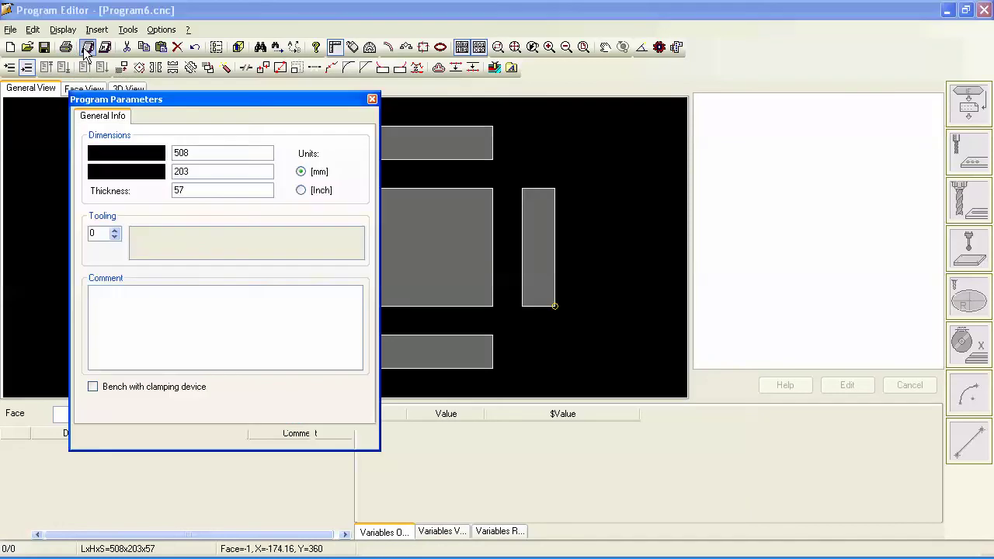
pyautogui.doubleClick(192, 152)
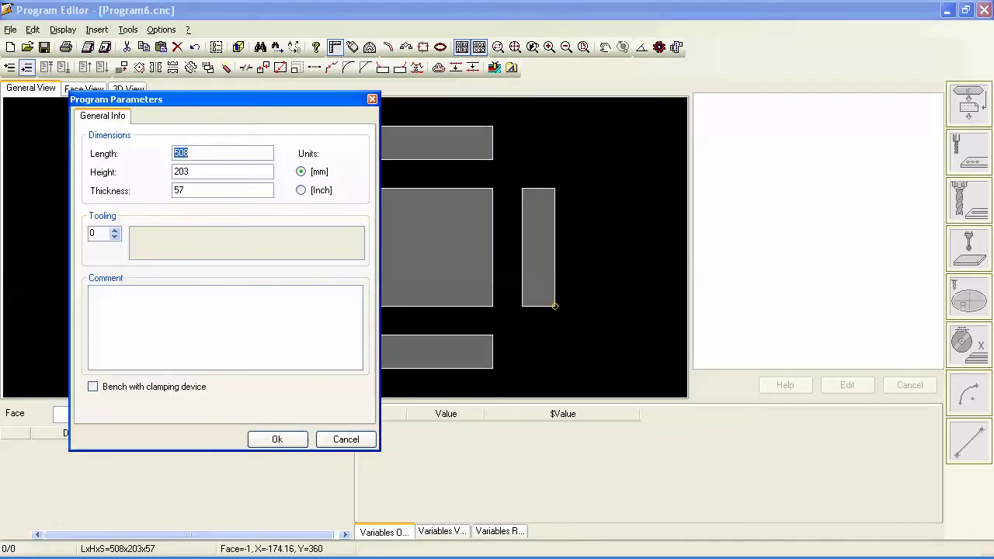
pyautogui.write('1200')
pyautogui.press('Tab')
pyautogui.write('500')
pyautogui.press('Tab')
pyautogui.write('19')
pyautogui.click(258, 438)
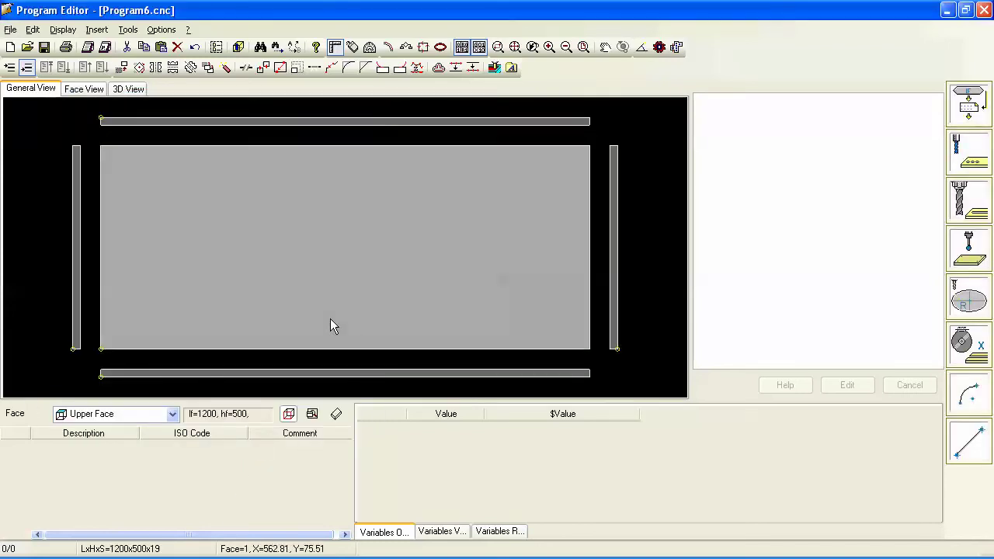
# - Add a SUBEMPTY operation with stcloud-shaker.CNC loaded in its Sub field
pyautogui.click(983, 116)
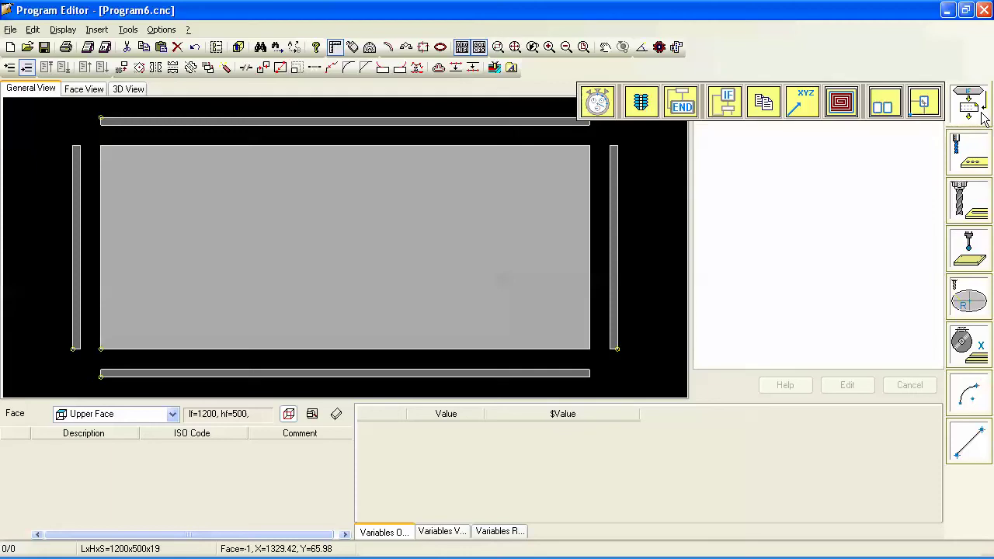
pyautogui.click(846, 103)
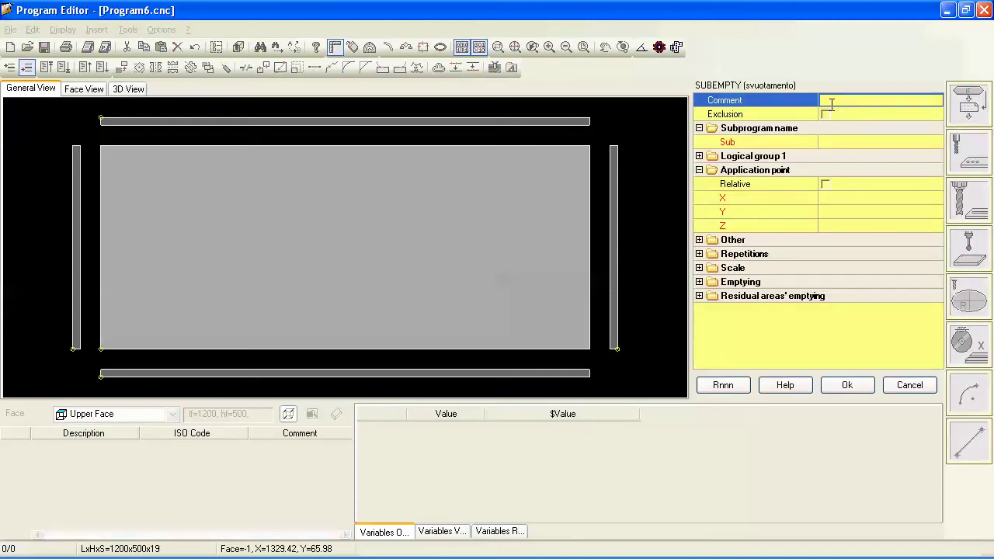
pyautogui.click(833, 143)
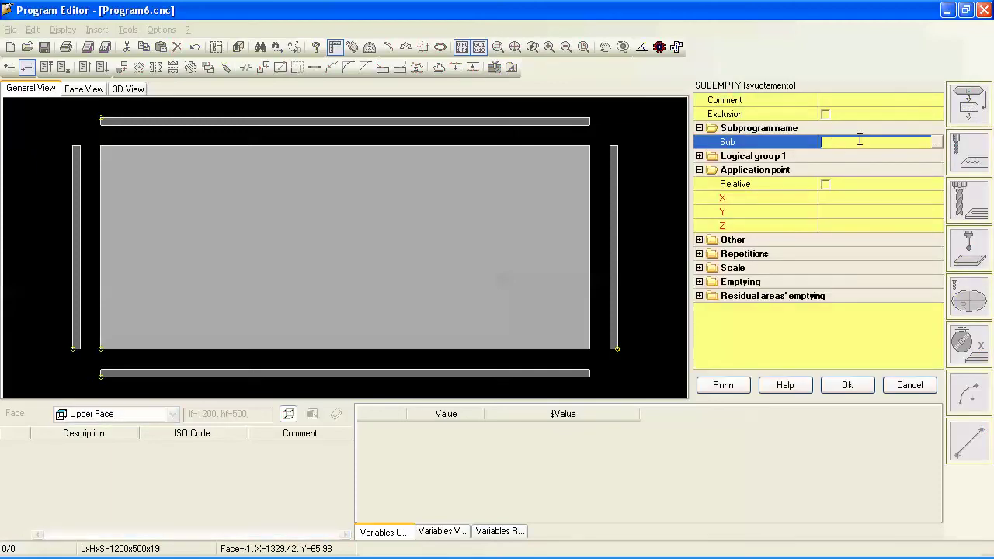
pyautogui.click(935, 143)
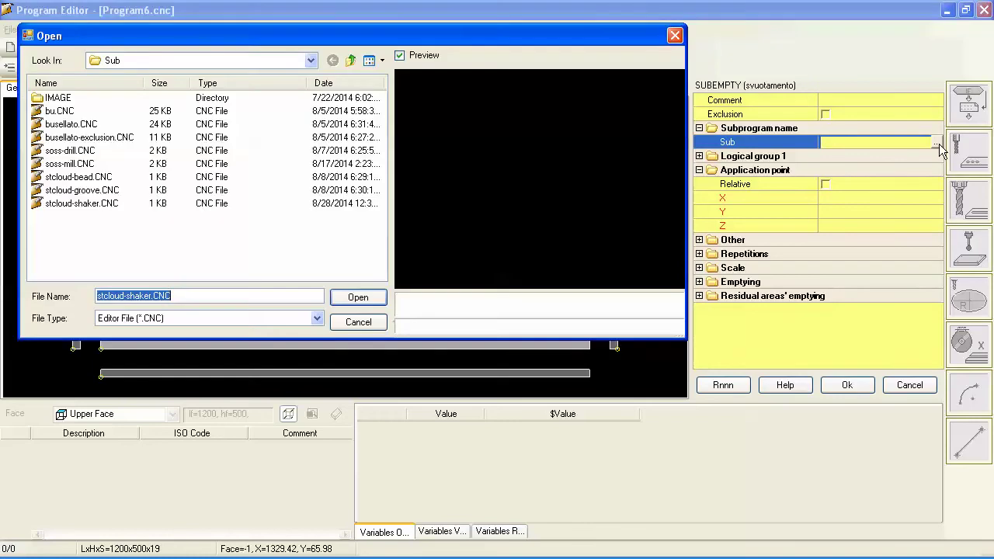
pyautogui.click(82, 205)
pyautogui.doubleClick(82, 203)
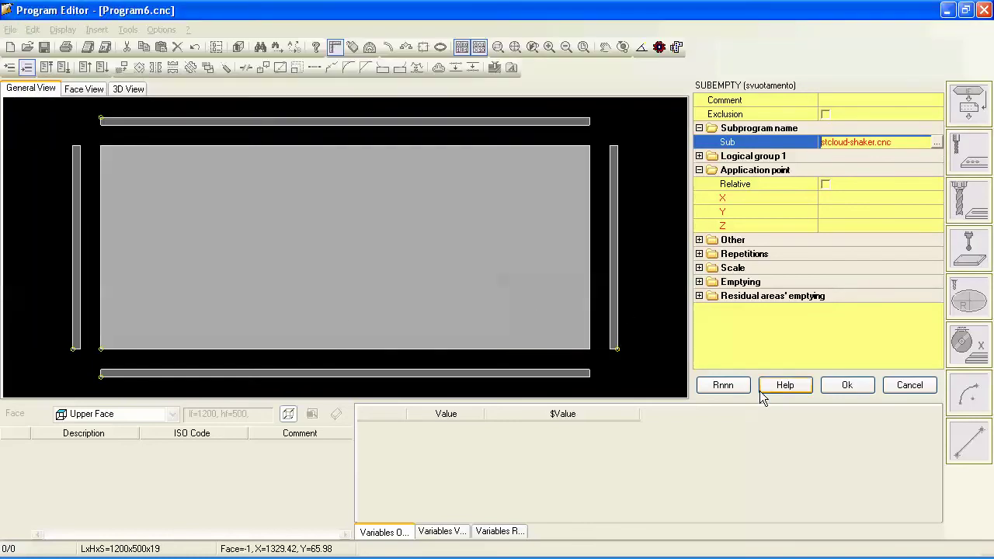
pyautogui.click(847, 390)
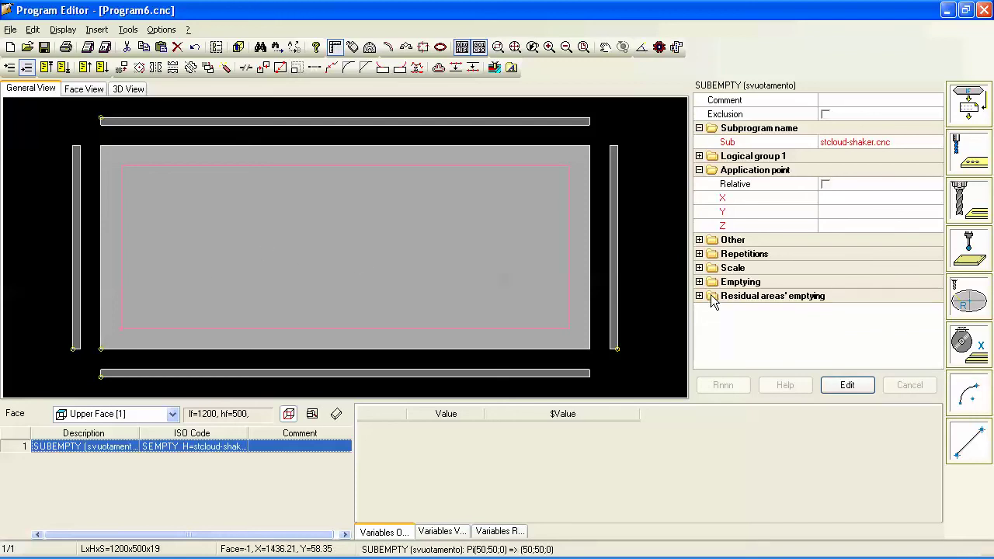
# - Enable SUBEMPTY emptying, keep Islands on Ignore, and tick Clearing towards outside
pyautogui.click(824, 389)
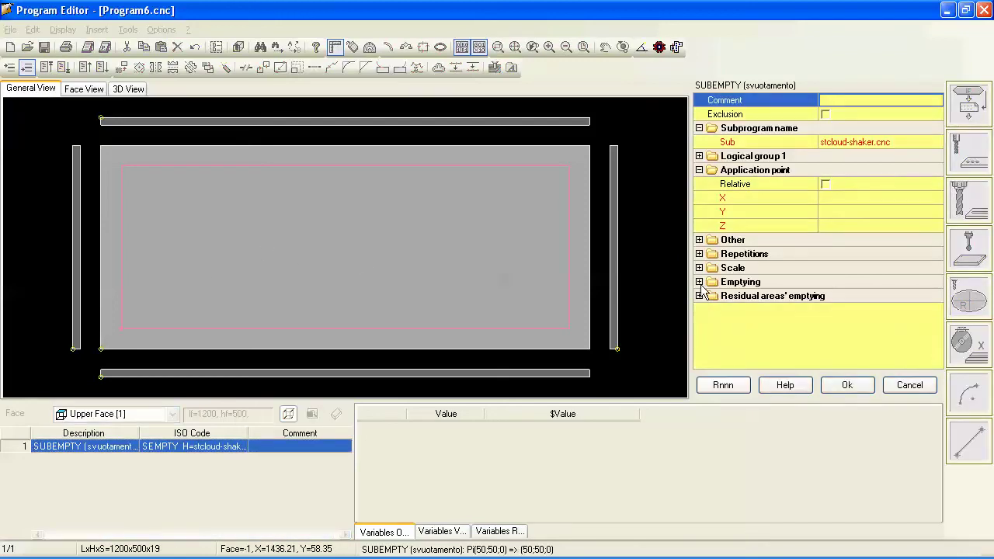
pyautogui.click(700, 282)
pyautogui.click(825, 296)
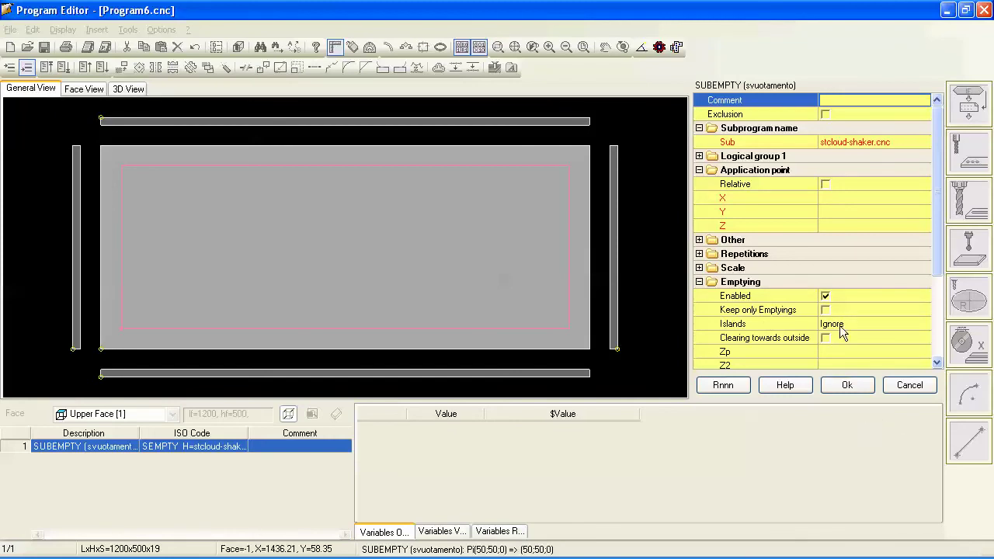
pyautogui.click(868, 325)
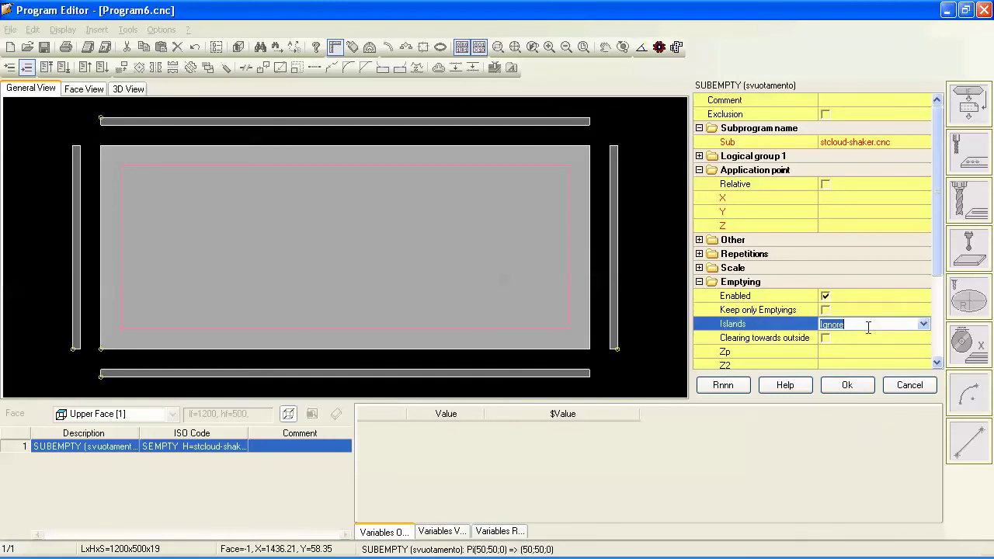
pyautogui.click(923, 326)
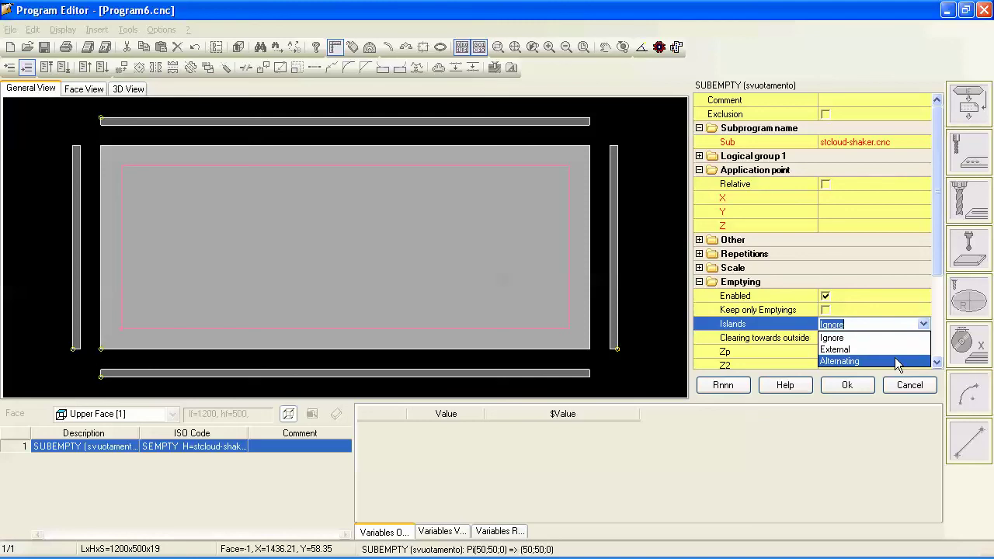
pyautogui.click(863, 392)
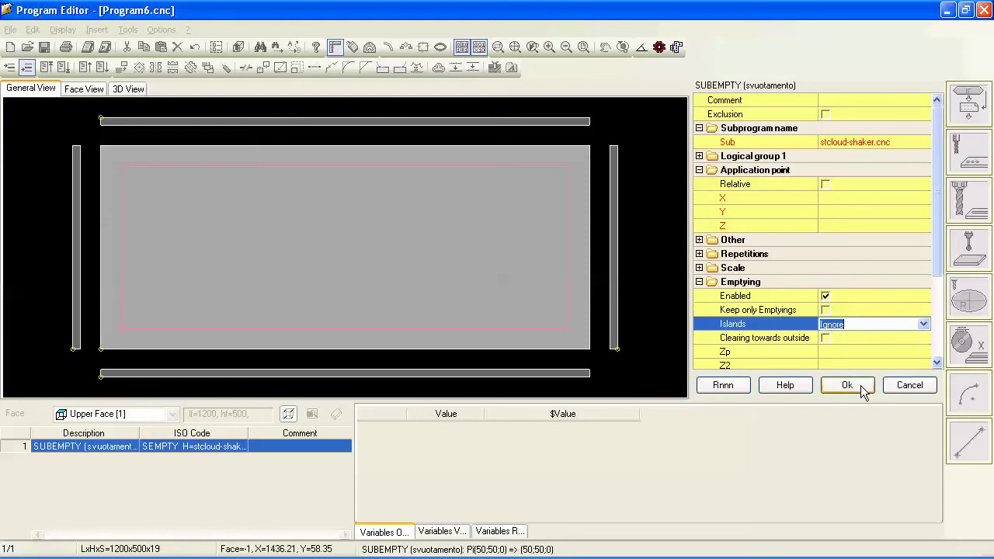
pyautogui.click(824, 339)
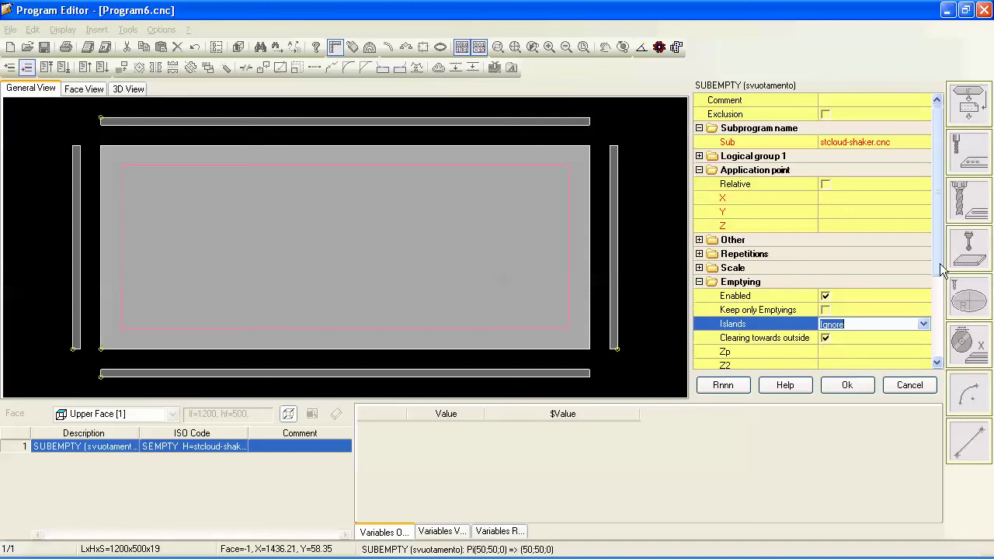
# - Enter -6 as the SUBEMPTY emptying depth Zp
pyautogui.moveTo(942, 259); pyautogui.dragTo(937, 308)
pyautogui.click(832, 261)
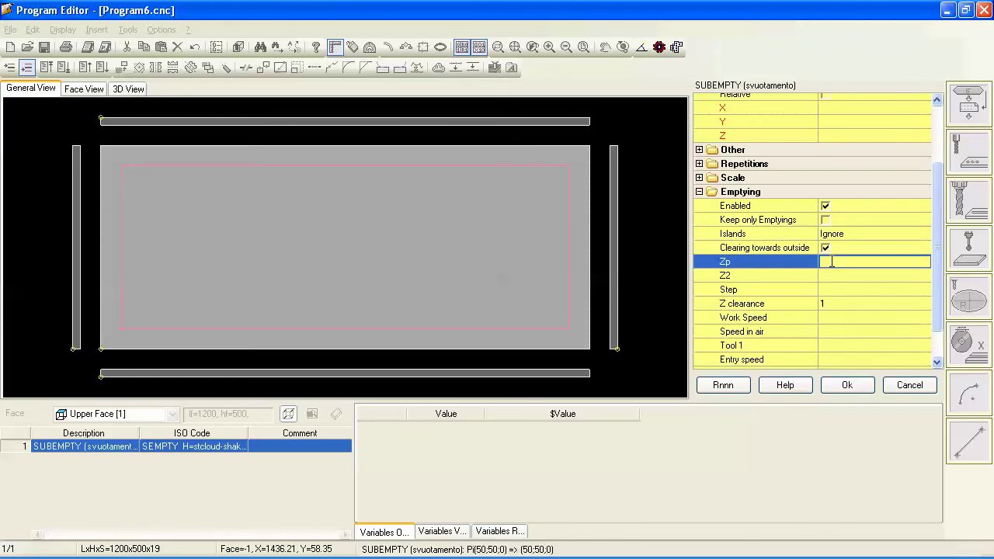
pyautogui.write('-6')
pyautogui.click(832, 319)
pyautogui.click(833, 331)
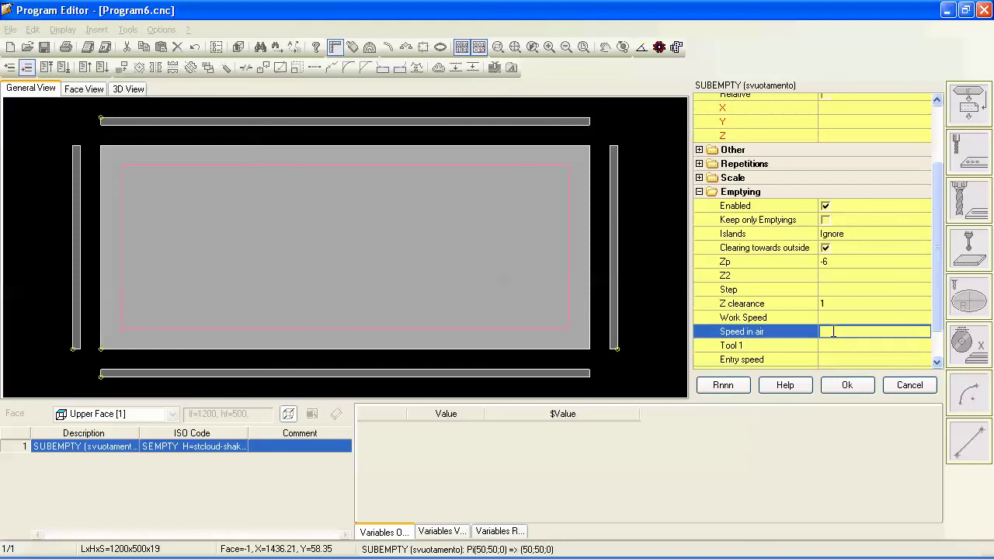
pyautogui.scroll(-1, 940, 330)
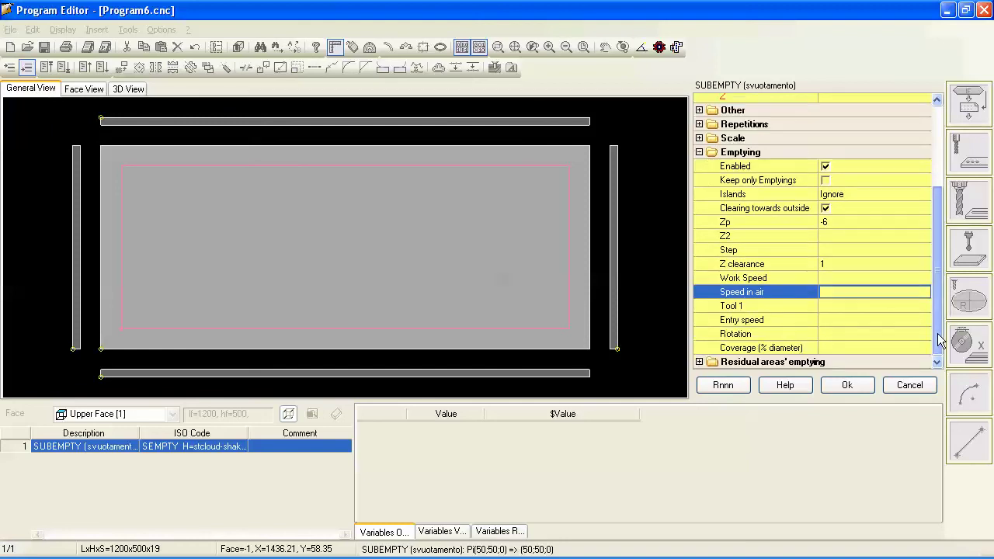
# - Choose [1002] Fresa Ø 16 as Tool 1 and set Coverage to 5% diameter
pyautogui.click(836, 307)
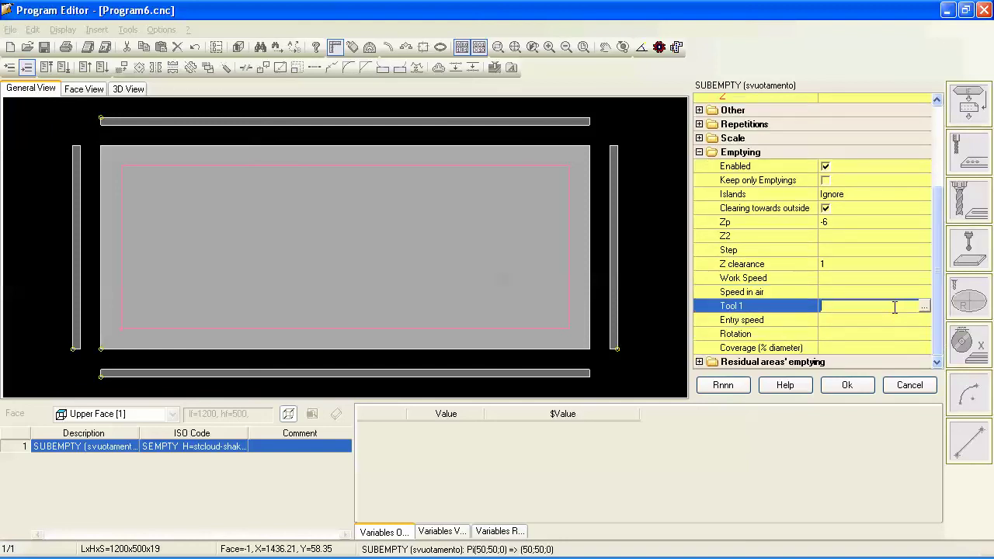
pyautogui.click(924, 307)
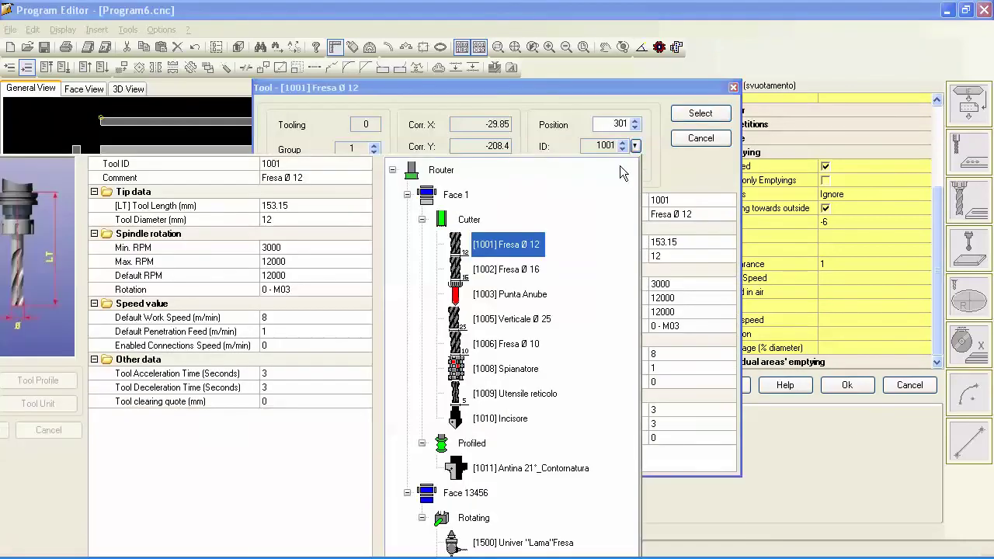
pyautogui.click(635, 146)
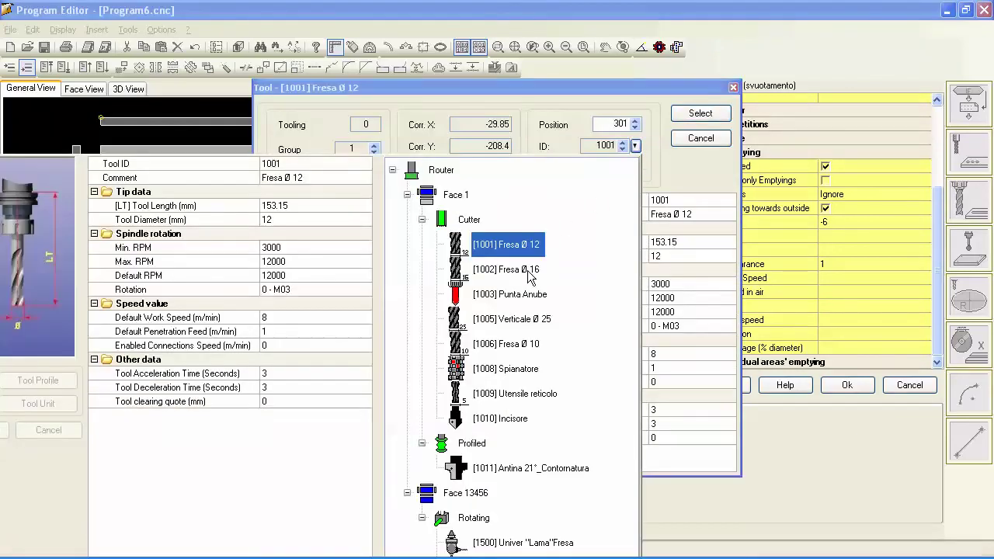
pyautogui.click(530, 272)
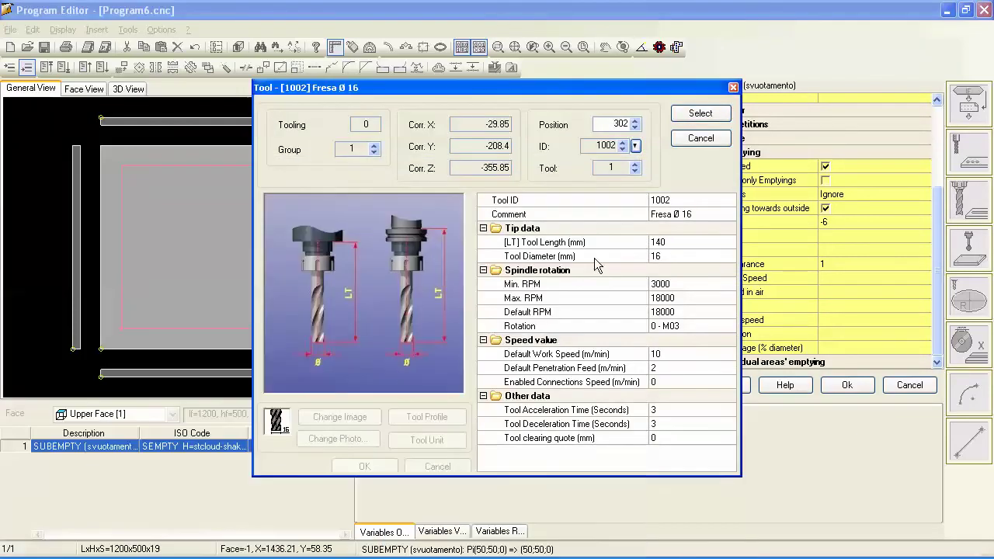
pyautogui.click(701, 115)
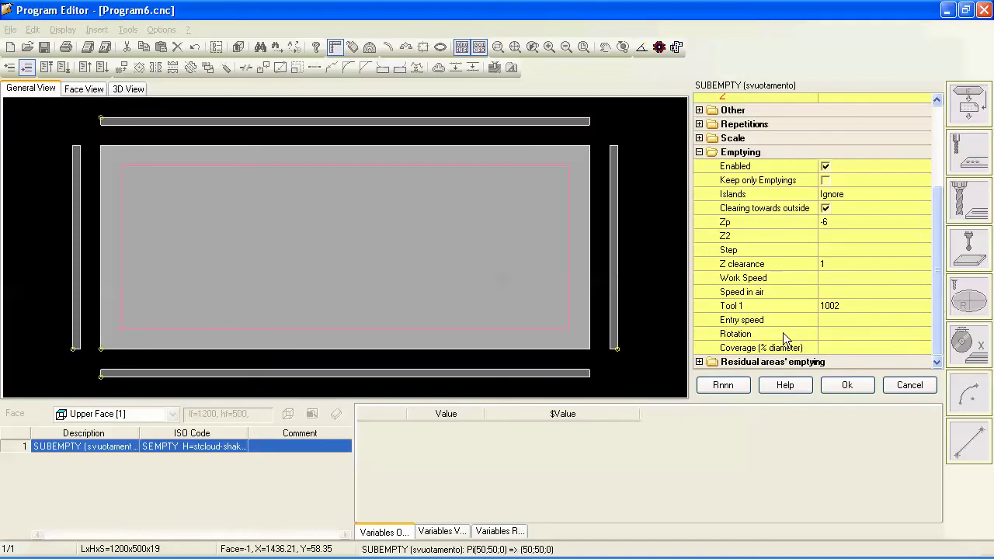
pyautogui.click(841, 348)
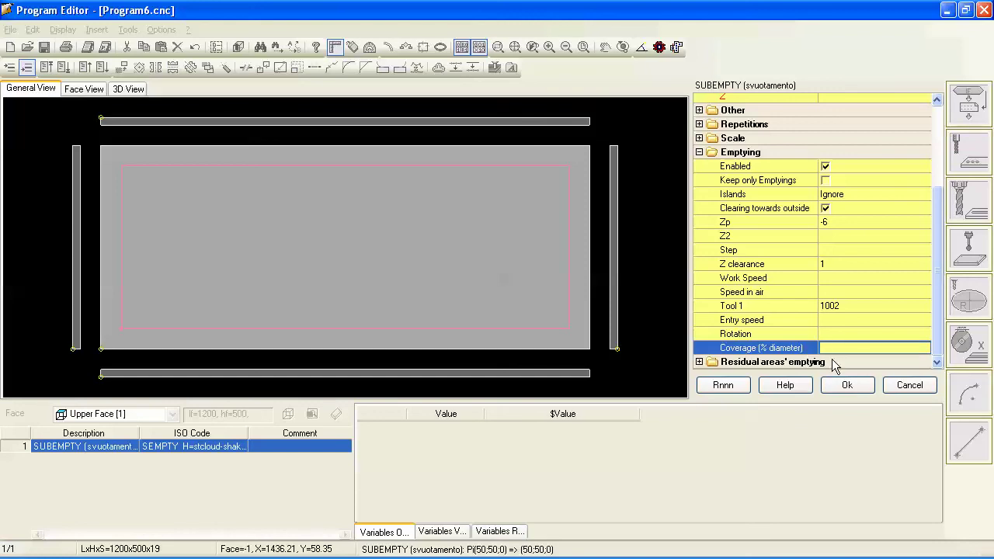
pyautogui.write('5')
# - Generate the toolpath, then enable Residual areas' emptying with Tool 2 1003 at 5% coverage
pyautogui.click(849, 385)
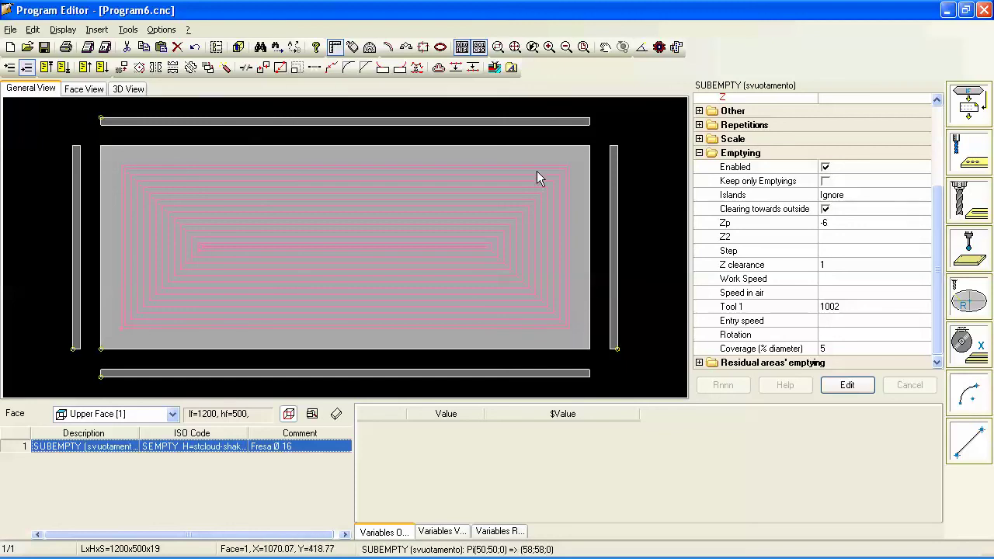
pyautogui.click(846, 385)
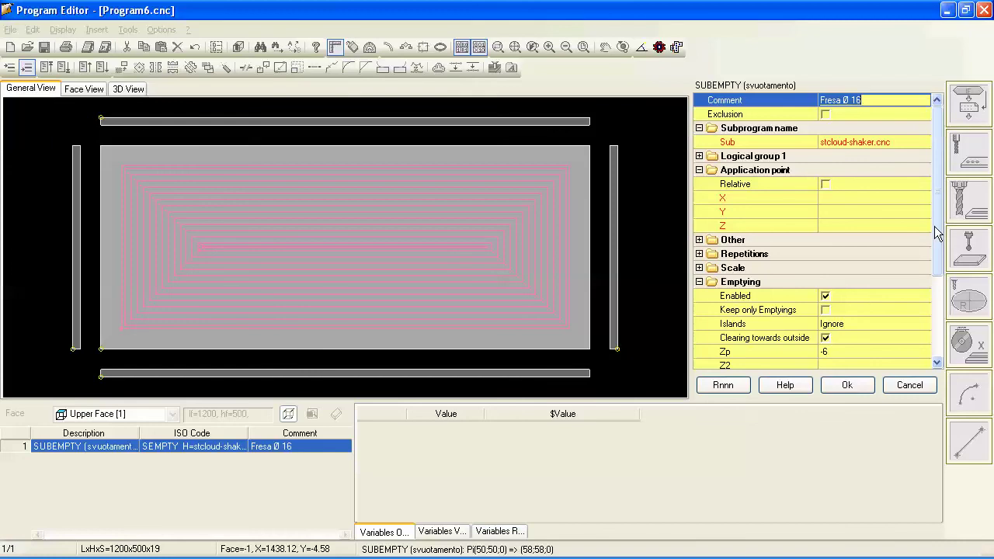
pyautogui.moveTo(936, 248); pyautogui.dragTo(936, 328)
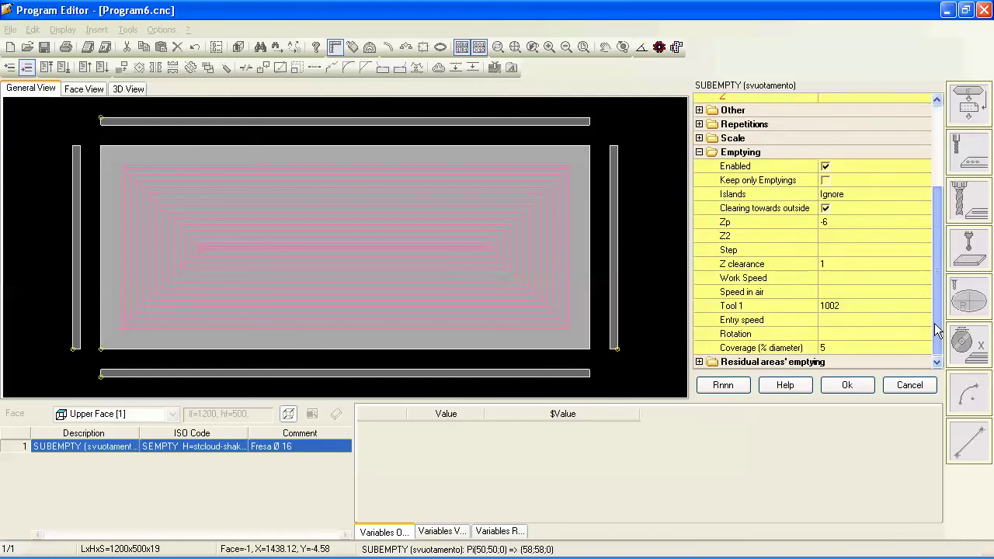
pyautogui.click(700, 362)
pyautogui.moveTo(948, 273); pyautogui.dragTo(924, 361)
pyautogui.click(824, 306)
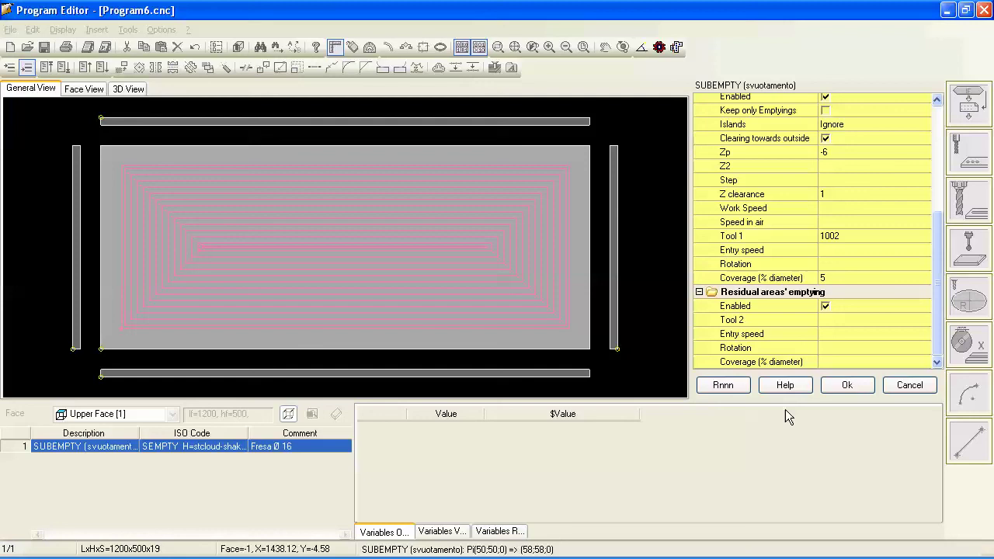
pyautogui.click(834, 323)
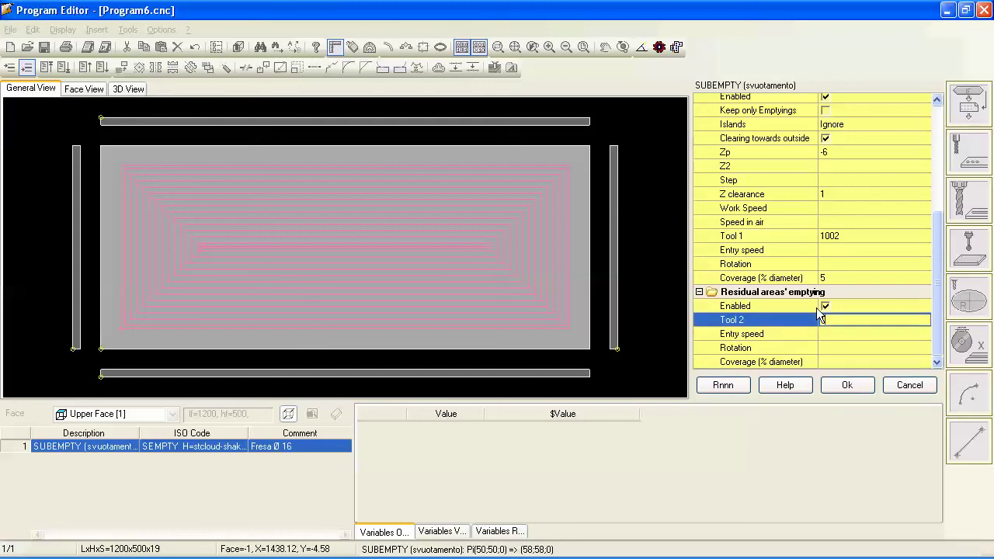
pyautogui.write('1003')
pyautogui.click(822, 364)
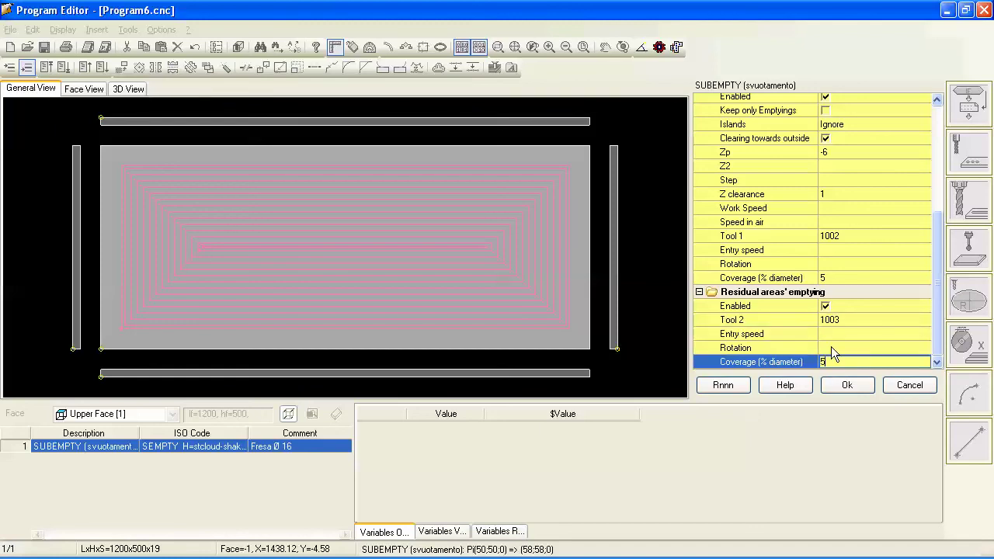
pyautogui.click(852, 396)
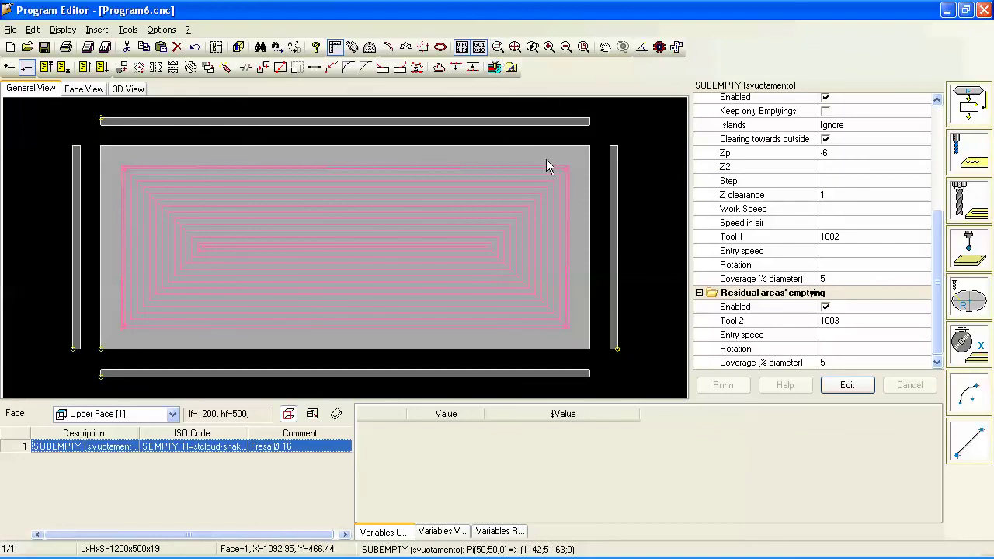
pyautogui.moveTo(546, 159); pyautogui.dragTo(579, 182)
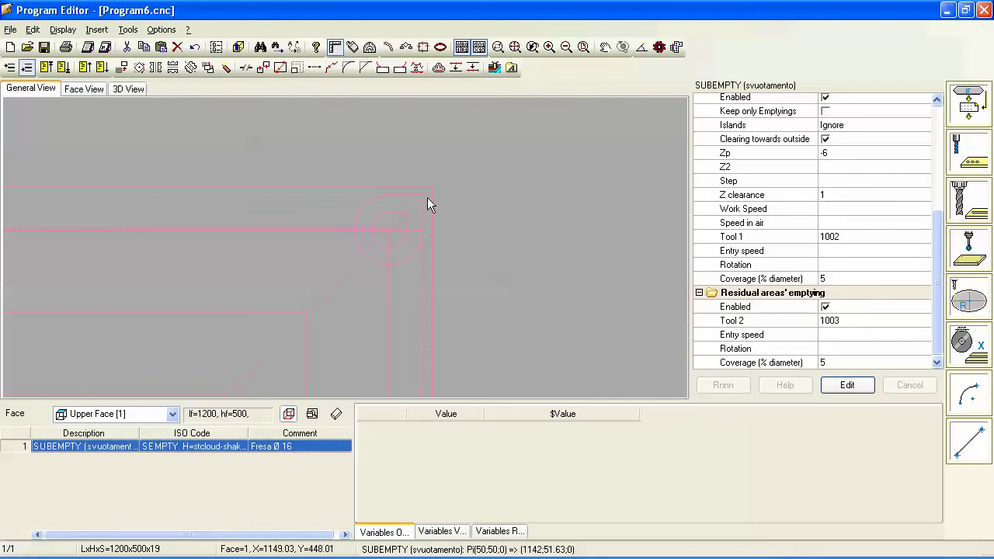
pyautogui.click(516, 48)
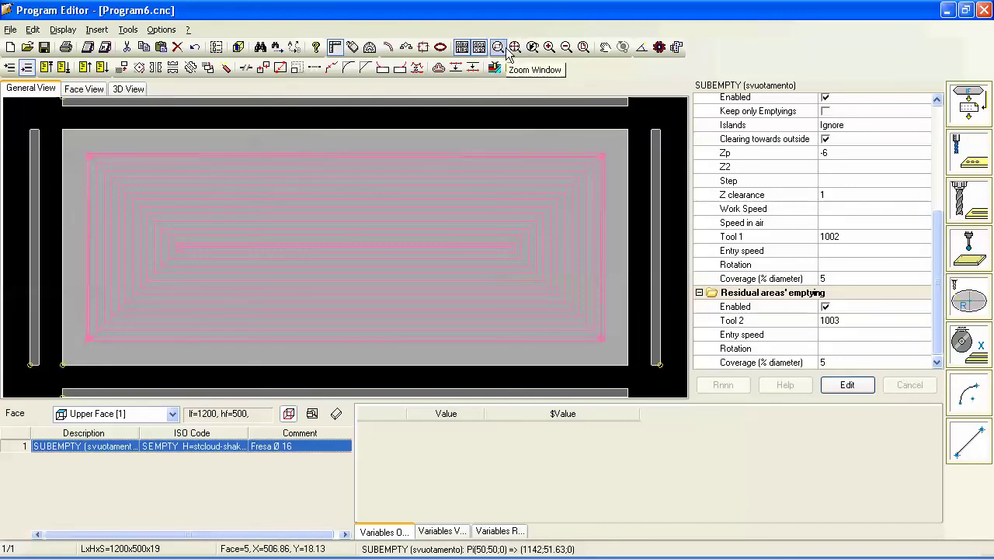
pyautogui.moveTo(78, 146); pyautogui.dragTo(104, 164)
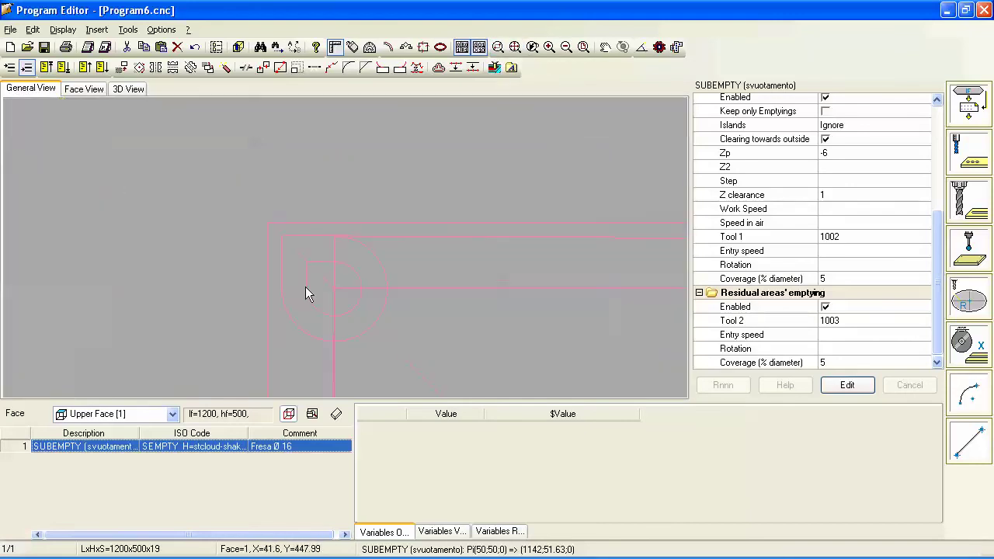
pyautogui.click(516, 46)
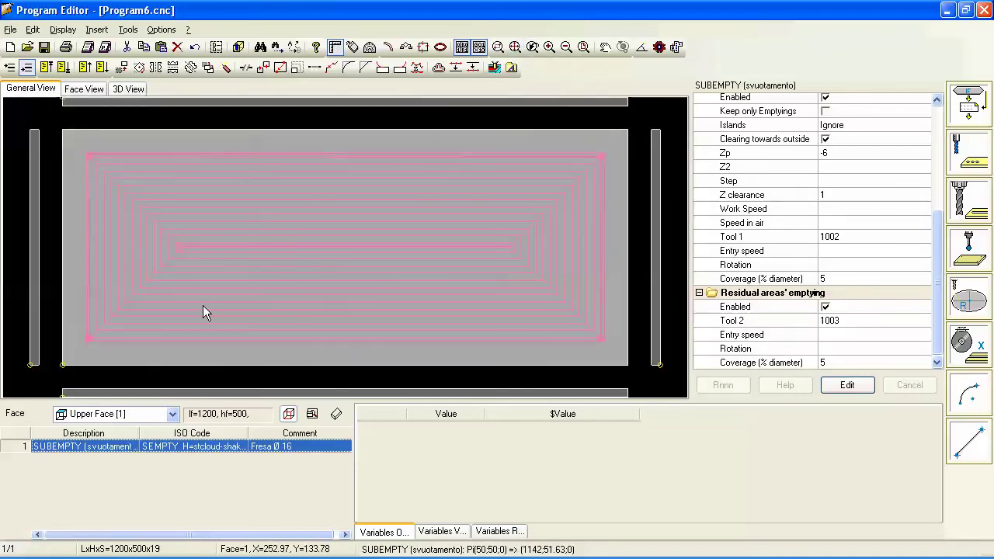
# - Change the panel Length from 1200 to 900 and Height from 500 to 400
pyautogui.click(87, 67)
pyautogui.moveTo(169, 111); pyautogui.dragTo(53, 108)
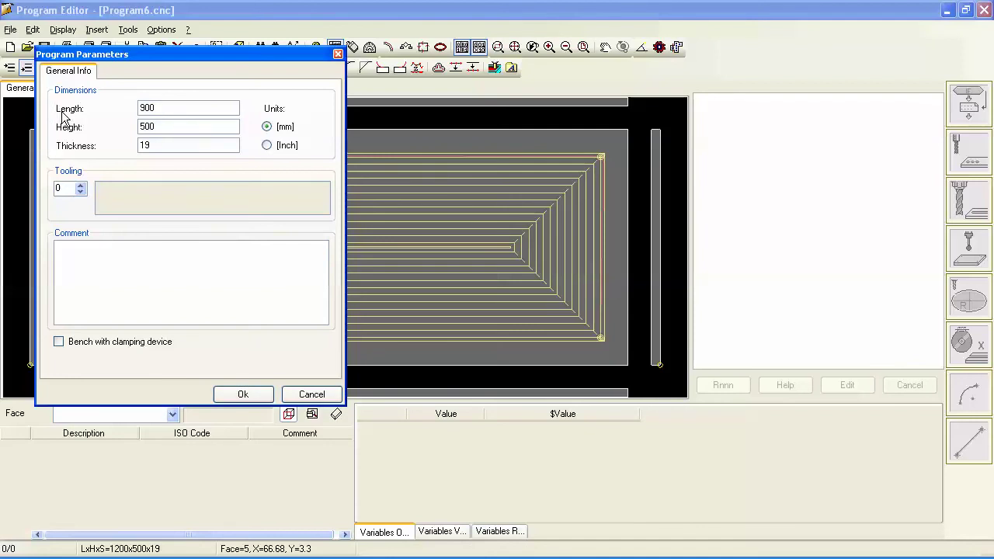
pyautogui.moveTo(172, 122); pyautogui.dragTo(91, 128)
pyautogui.click(261, 393)
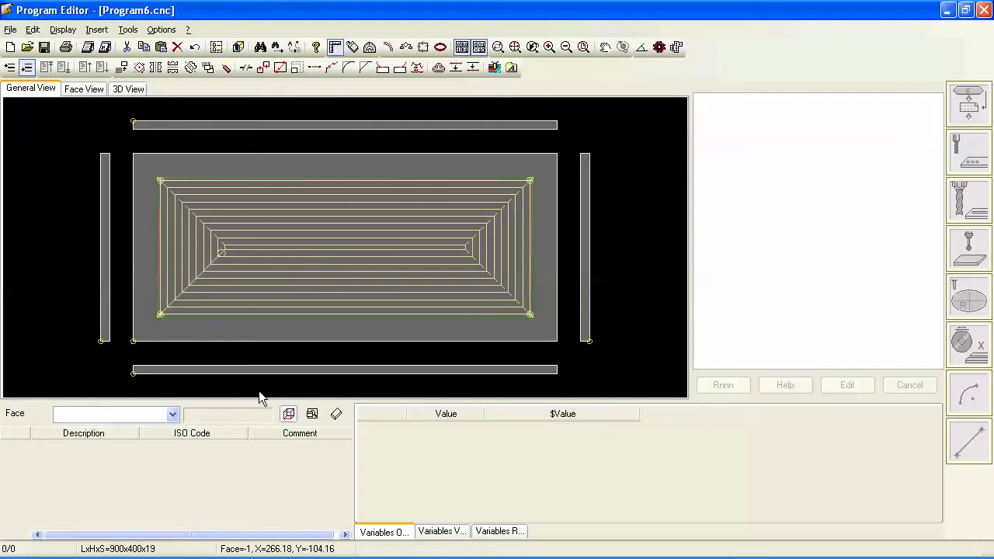